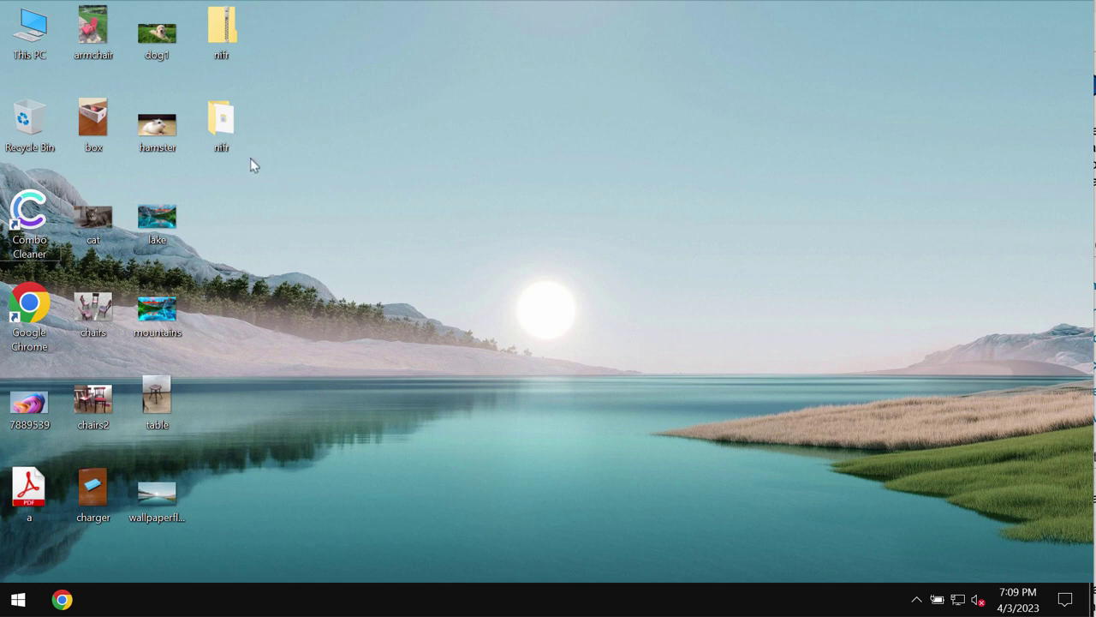
# View the hamster, box and chairs2 photos one after another, closing each.
pyautogui.doubleClick(168, 146)
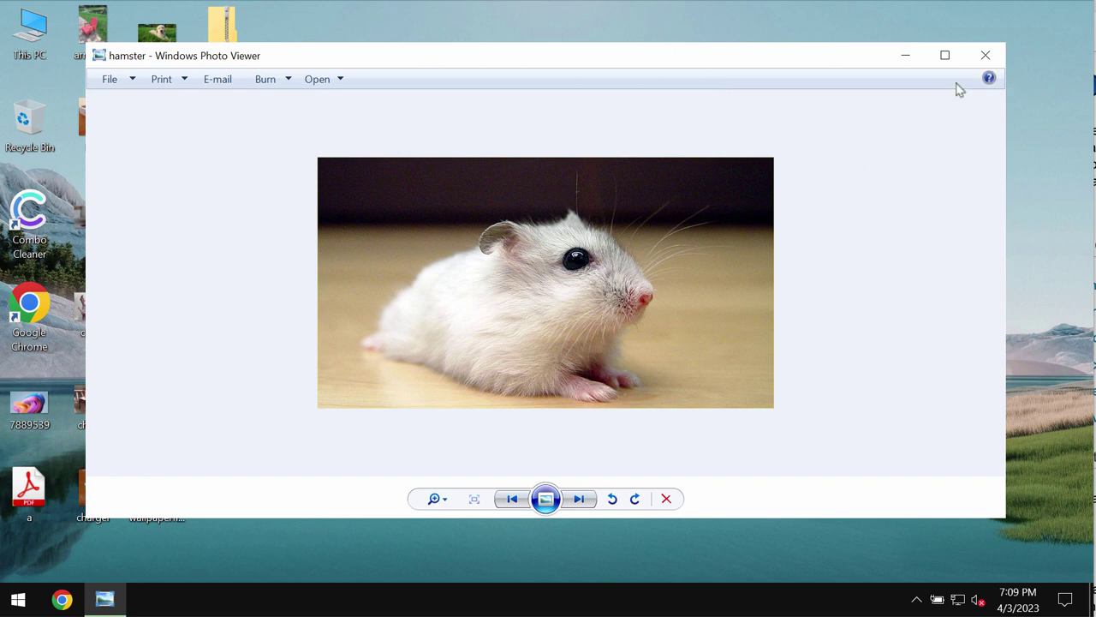
pyautogui.click(985, 55)
pyautogui.doubleClick(101, 126)
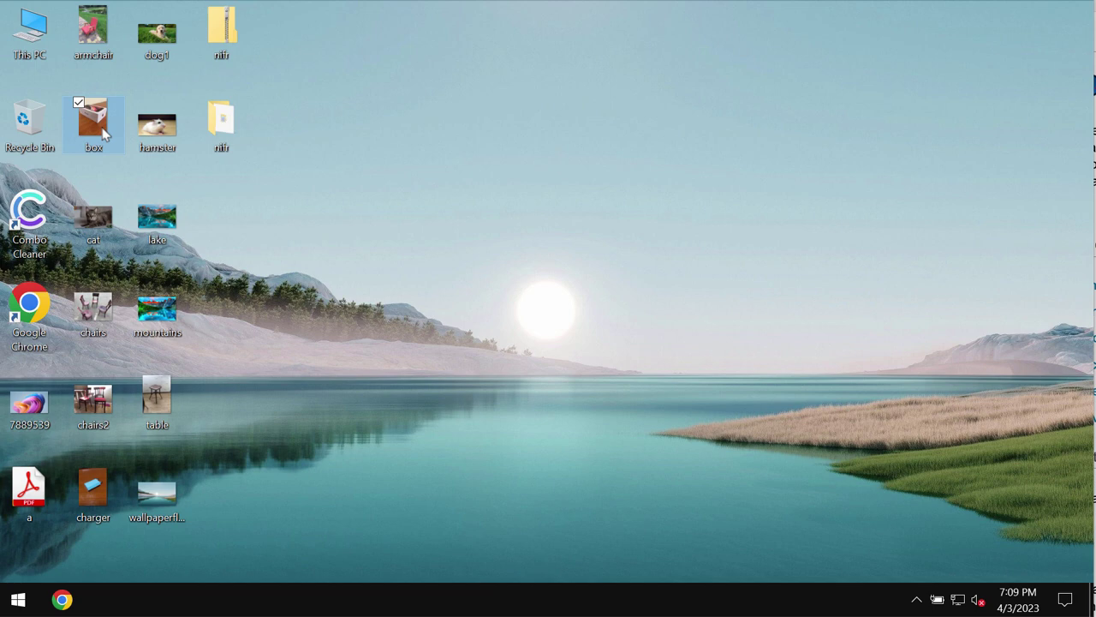
pyautogui.click(985, 55)
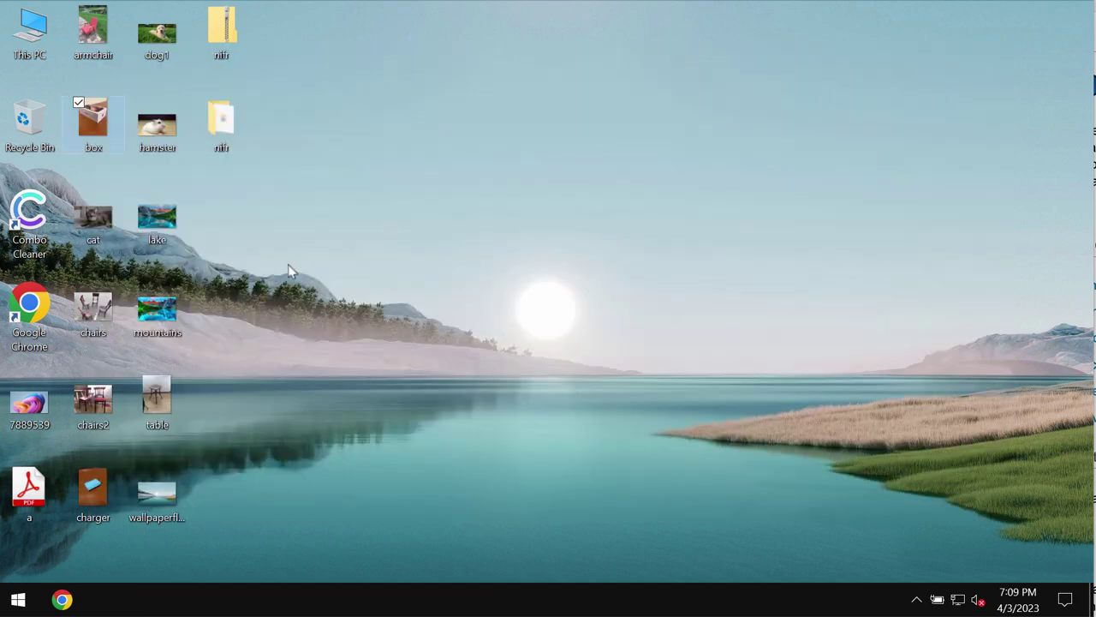
pyautogui.doubleClick(79, 403)
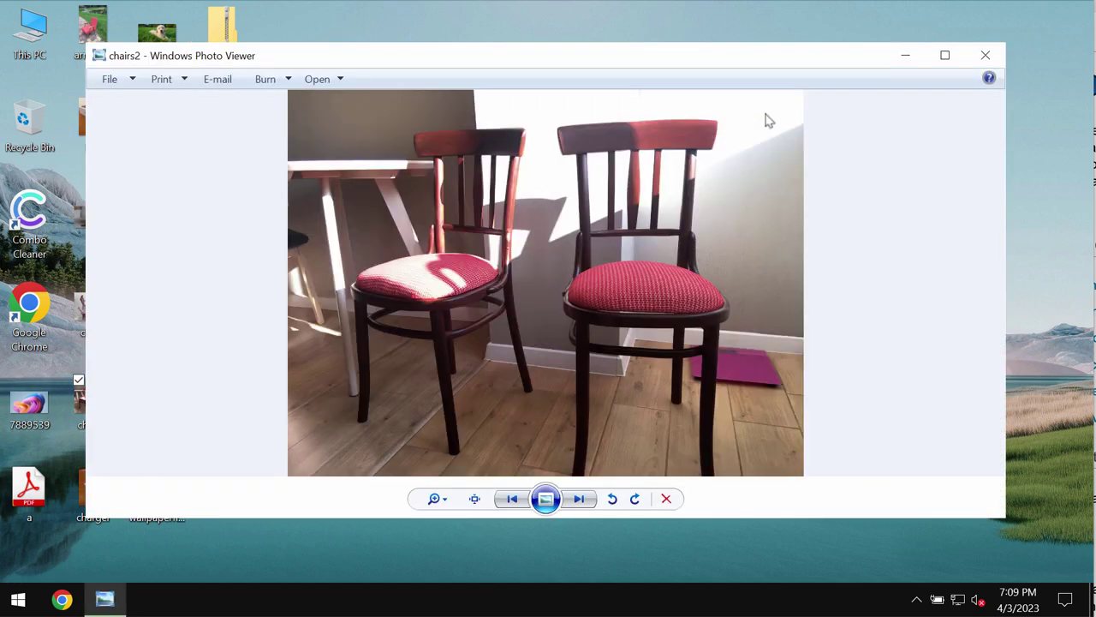
pyautogui.click(985, 56)
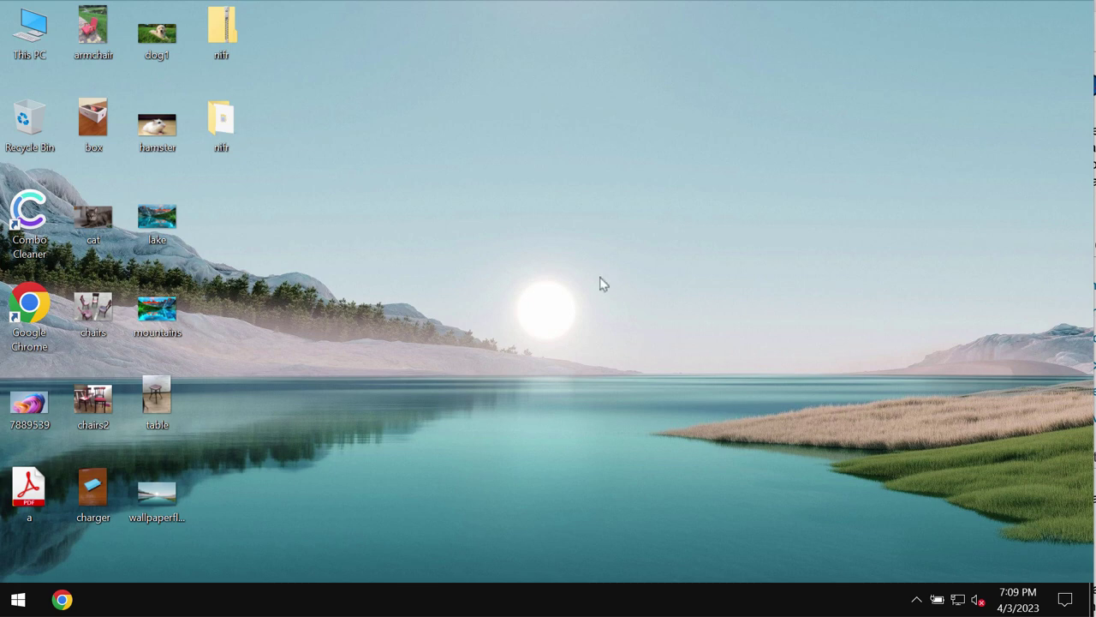
# Run the application file inside the nifr folder, then close the folder window.
pyautogui.doubleClick(240, 135)
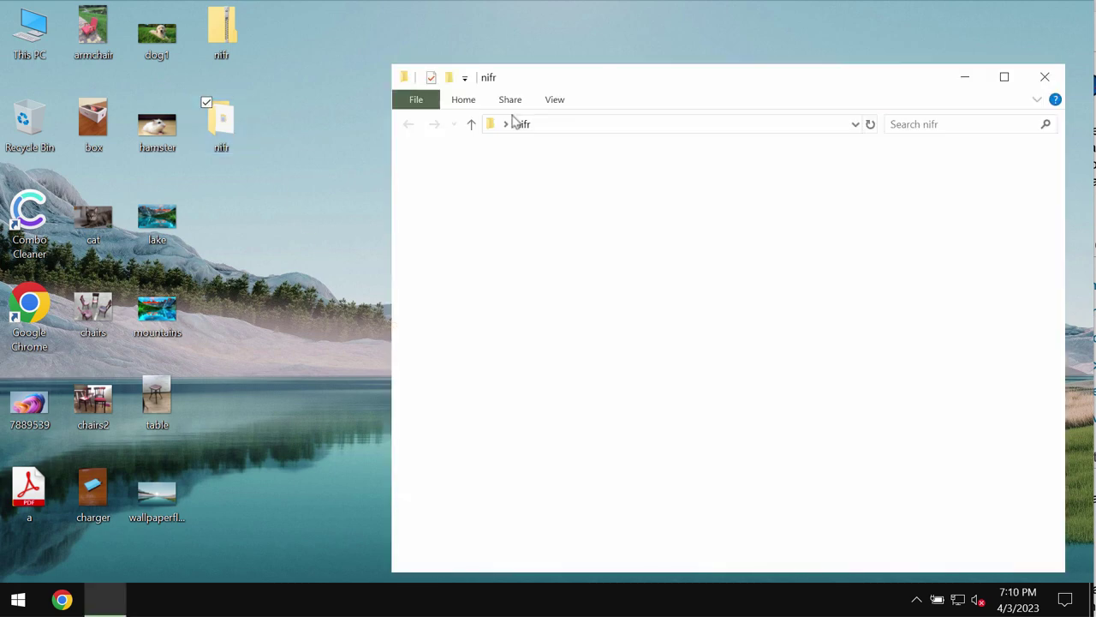
pyautogui.doubleClick(638, 176)
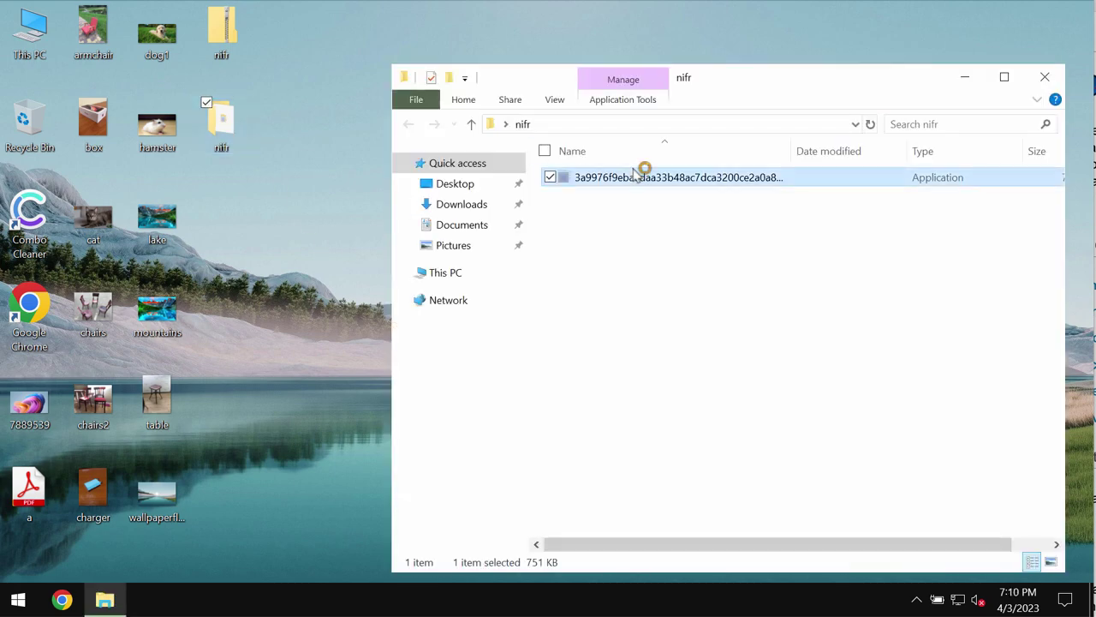
pyautogui.click(1045, 76)
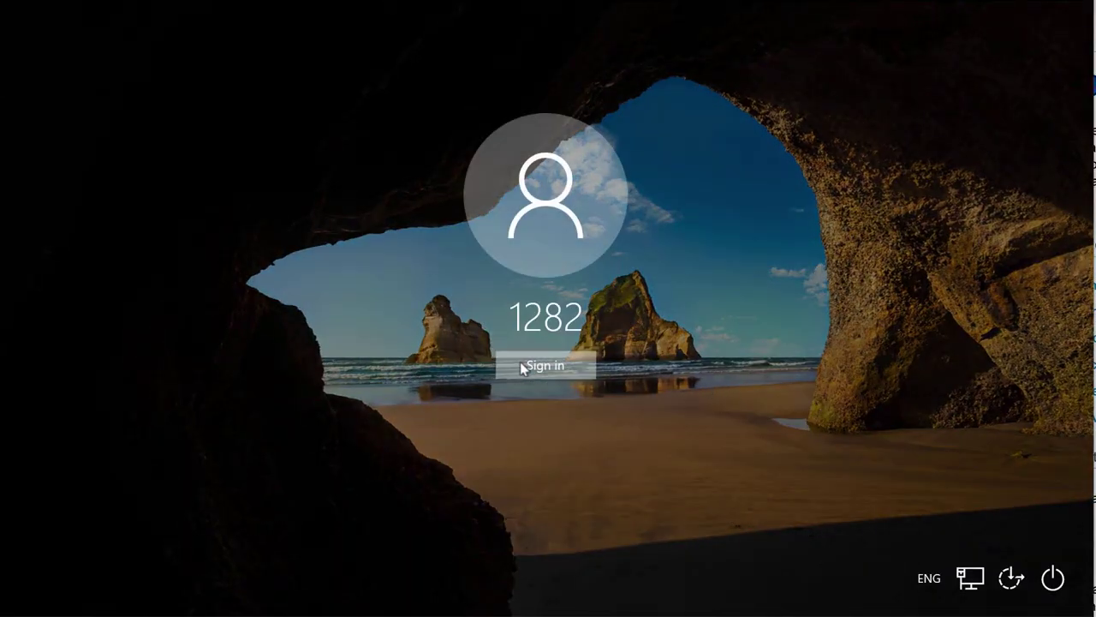
# Sign back in to Windows and watch desktop files gain the .nifr extension, like cat.jpg.nifr.
pyautogui.click(524, 368)
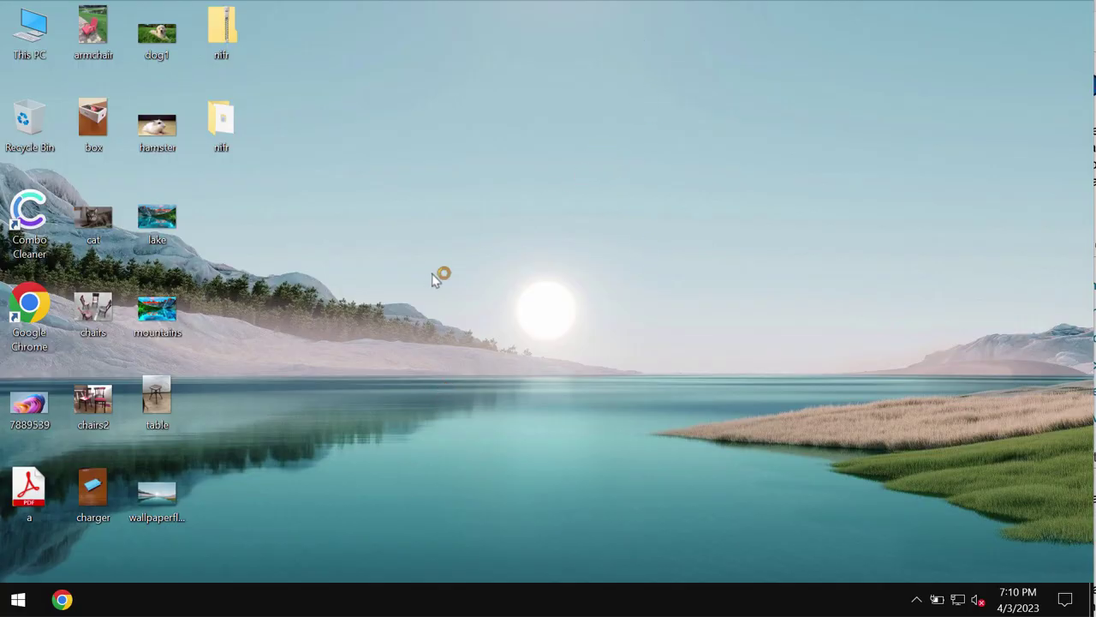
pyautogui.click(252, 129)
pyautogui.click(291, 197)
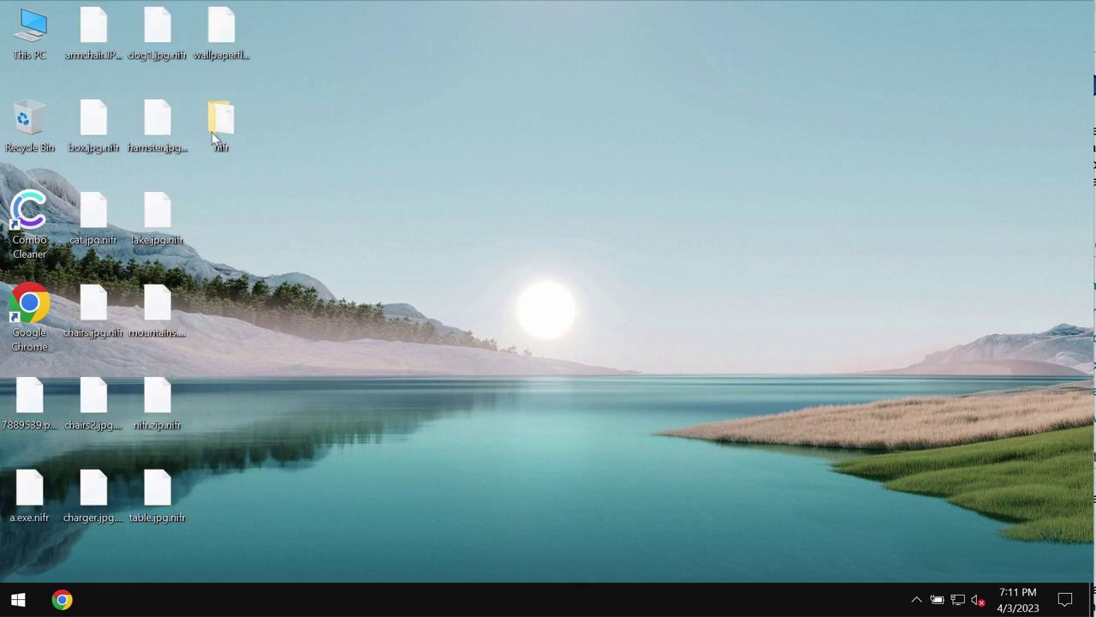
pyautogui.click(159, 127)
pyautogui.doubleClick(161, 127)
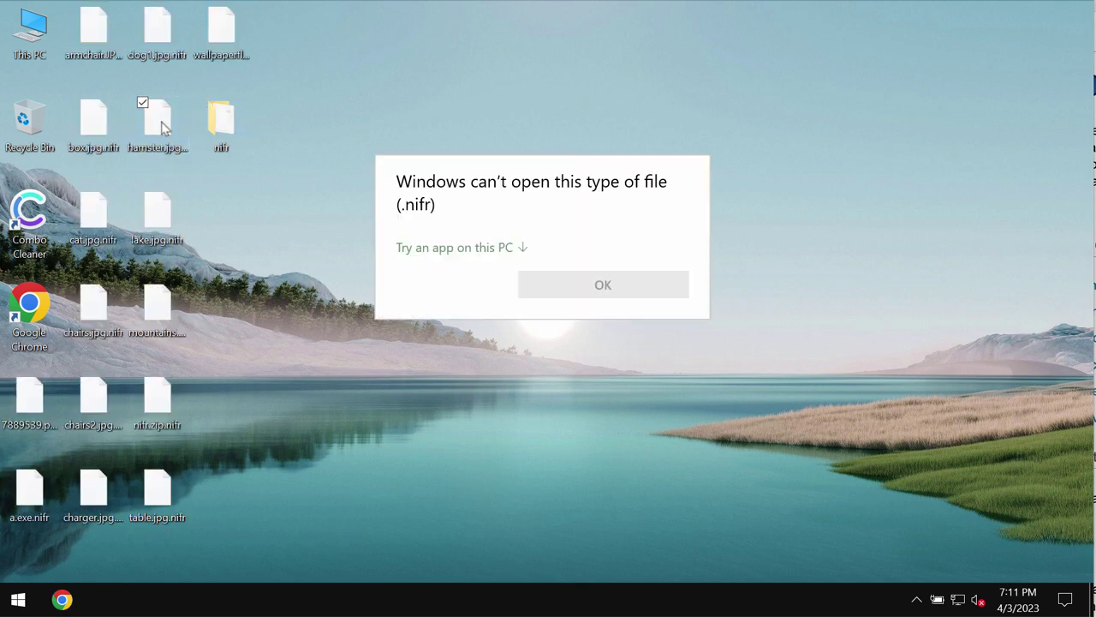
pyautogui.click(754, 421)
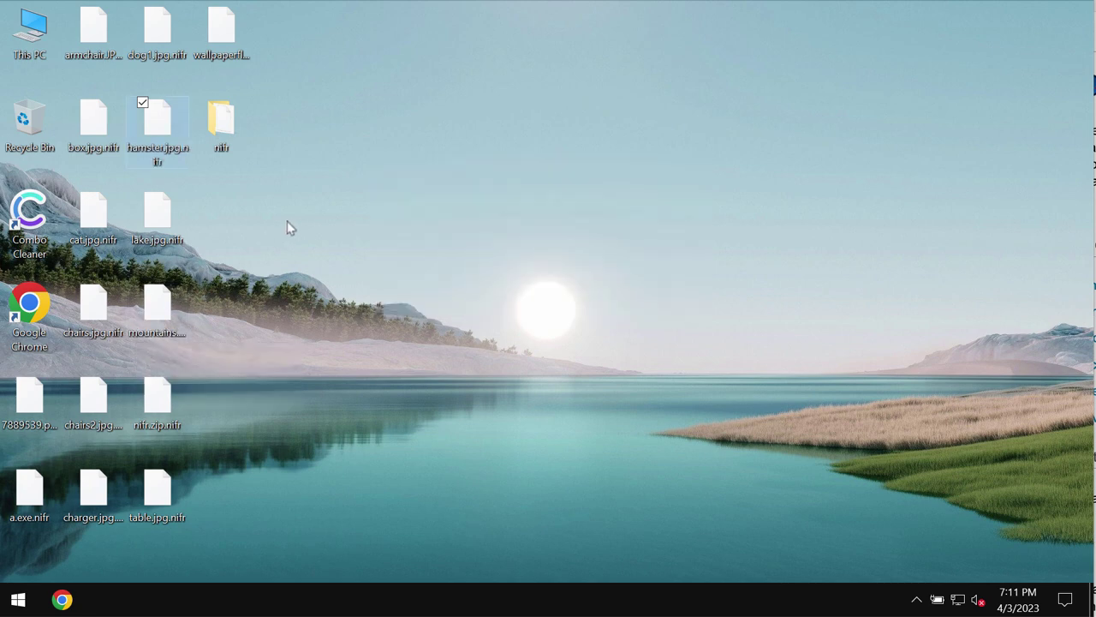
pyautogui.click(337, 246)
# Load combocleaner.com in Google Chrome, then minimize the browser.
pyautogui.click(63, 600)
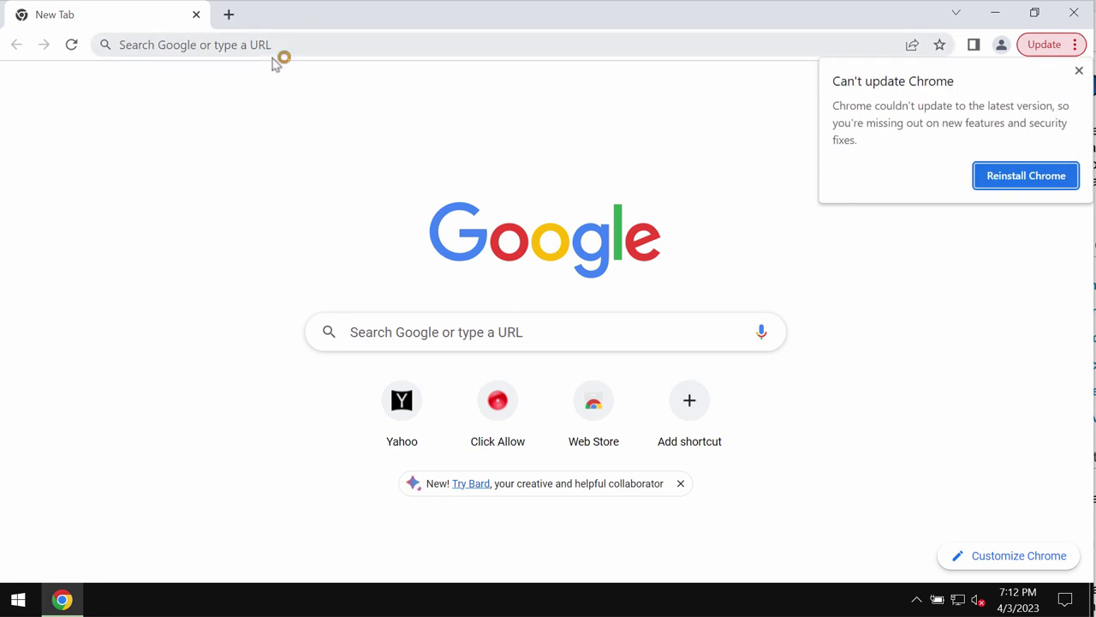
pyautogui.click(865, 539)
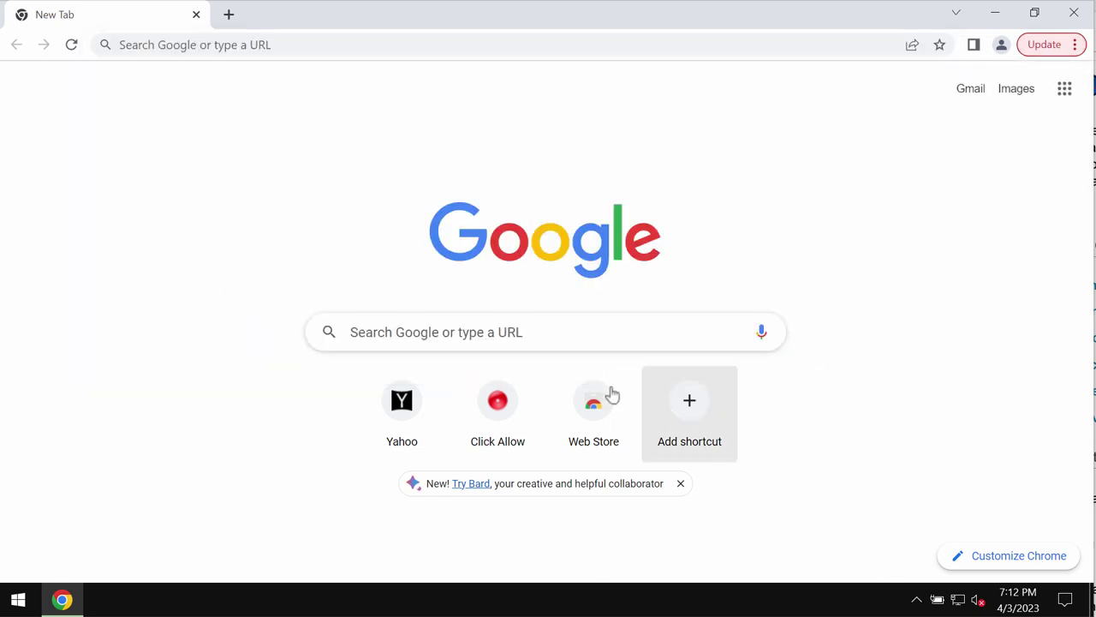
pyautogui.click(304, 48)
pyautogui.write('c')
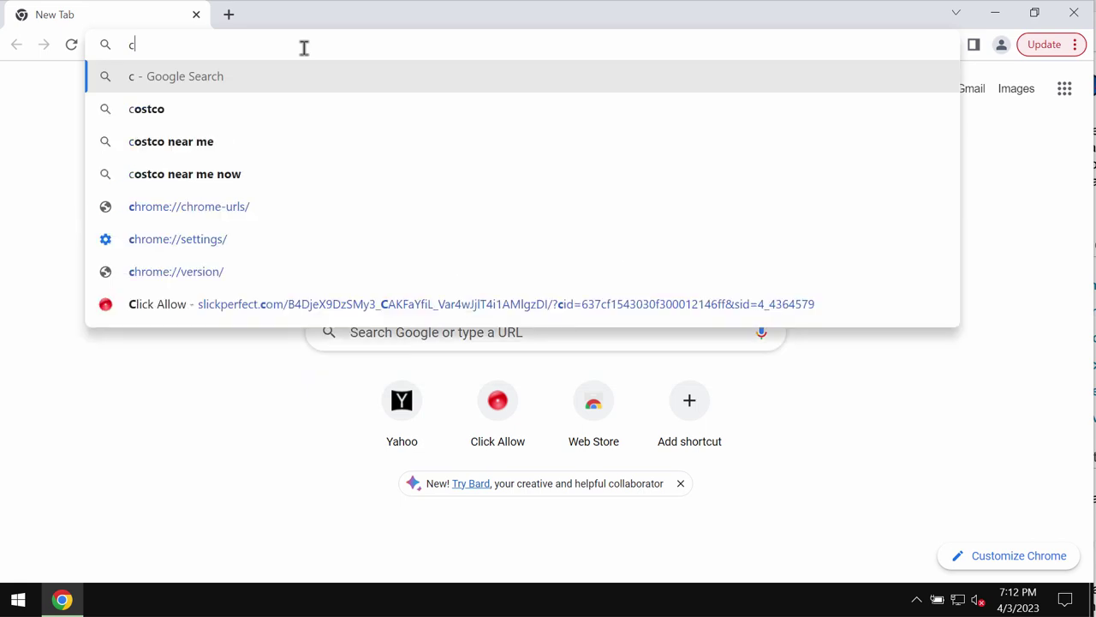
pyautogui.write('omboc')
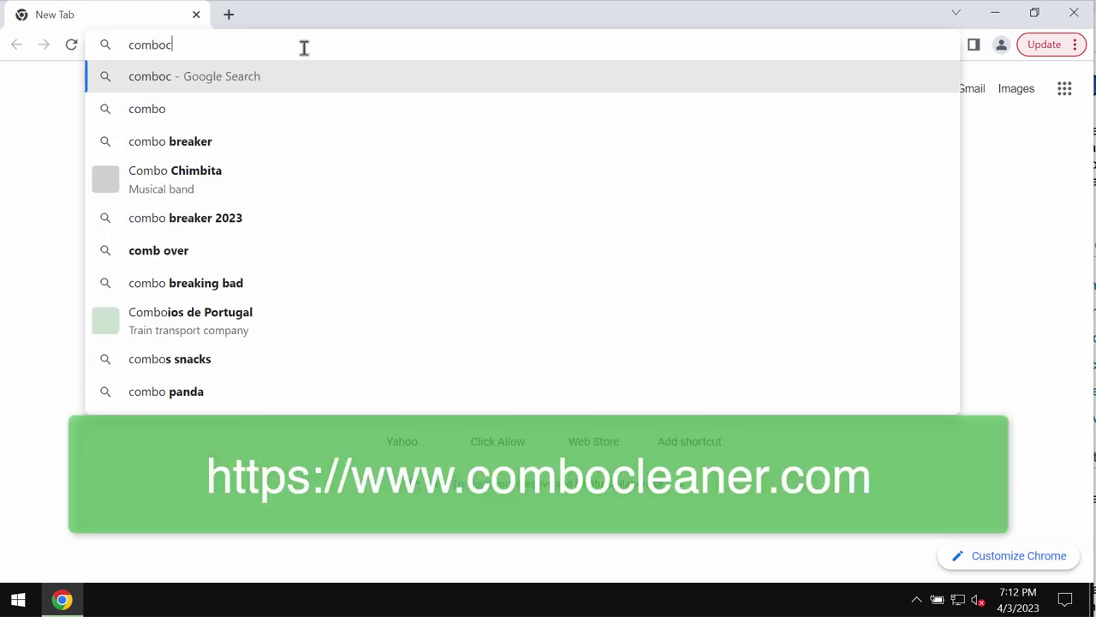
pyautogui.write('lean')
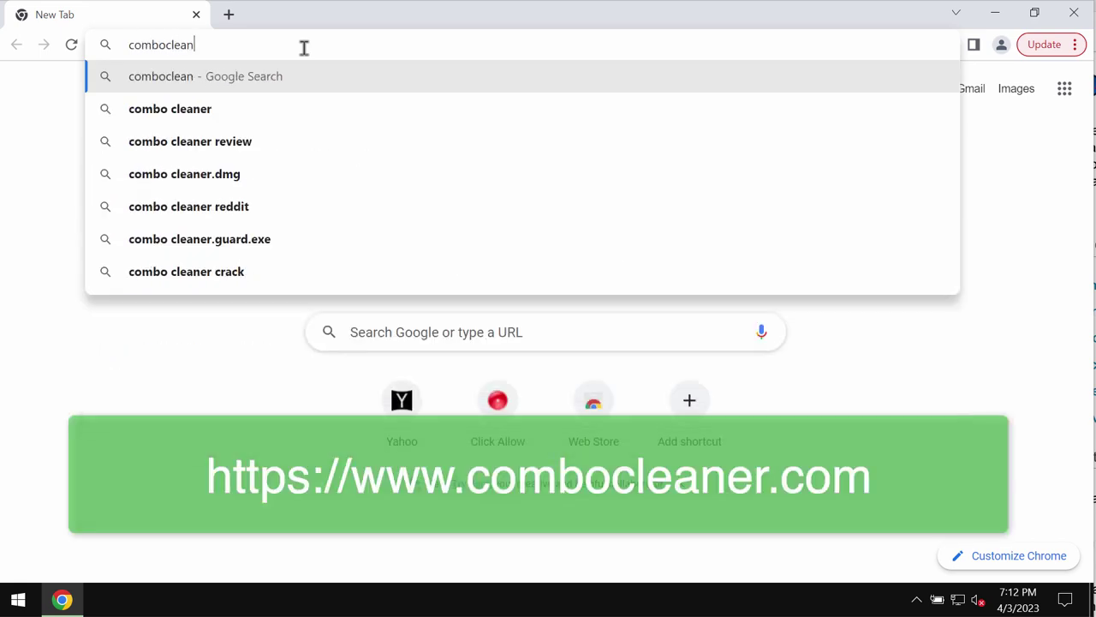
pyautogui.write('er.com')
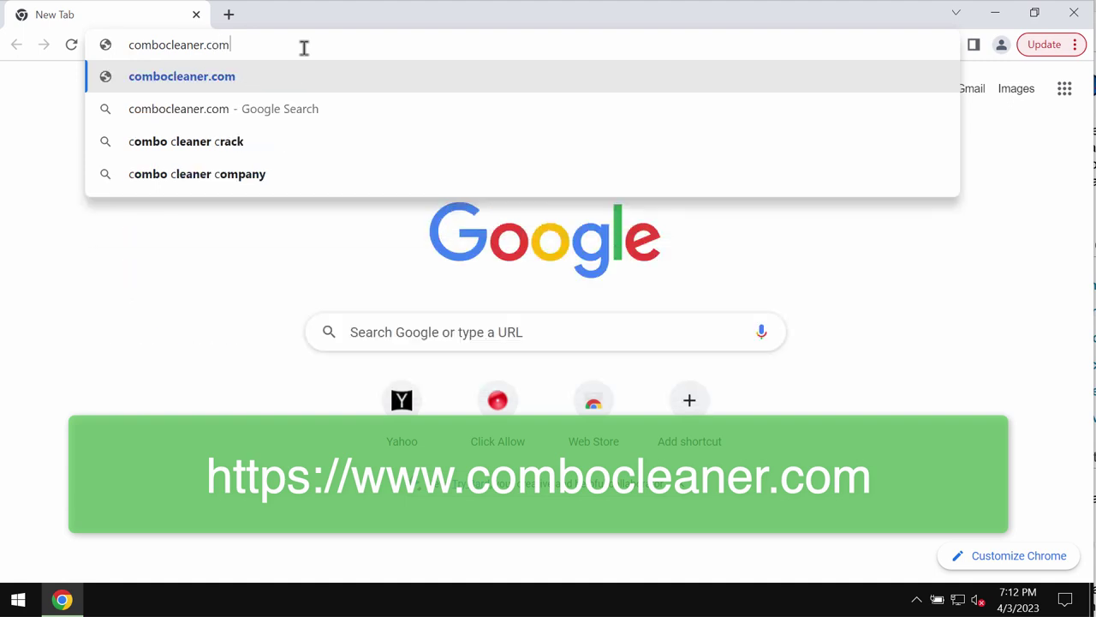
pyautogui.press('Return')
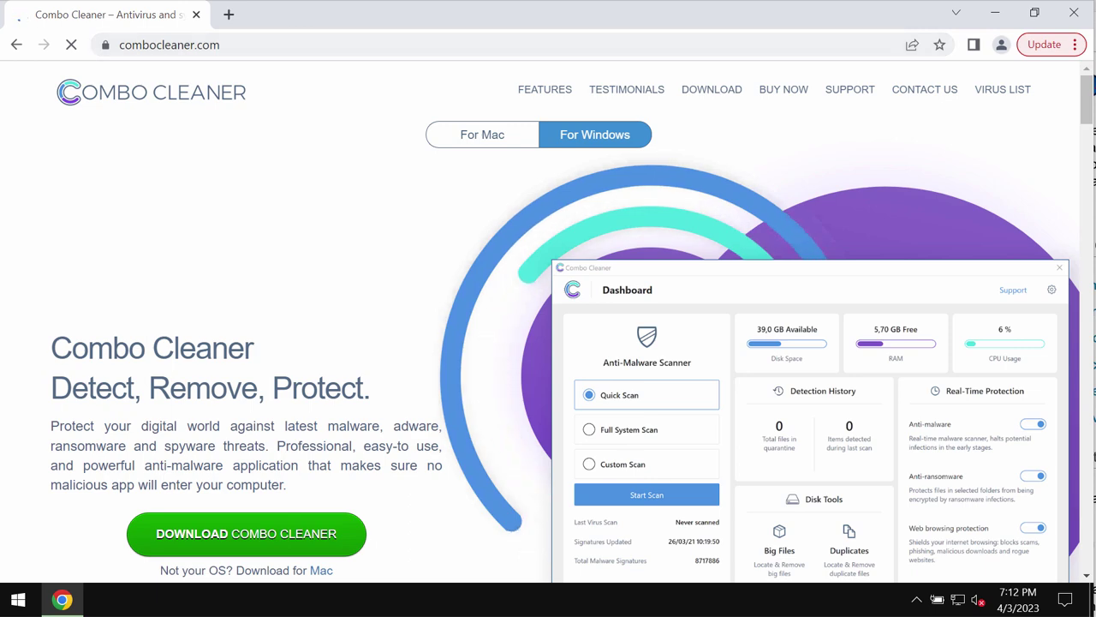
pyautogui.click(996, 12)
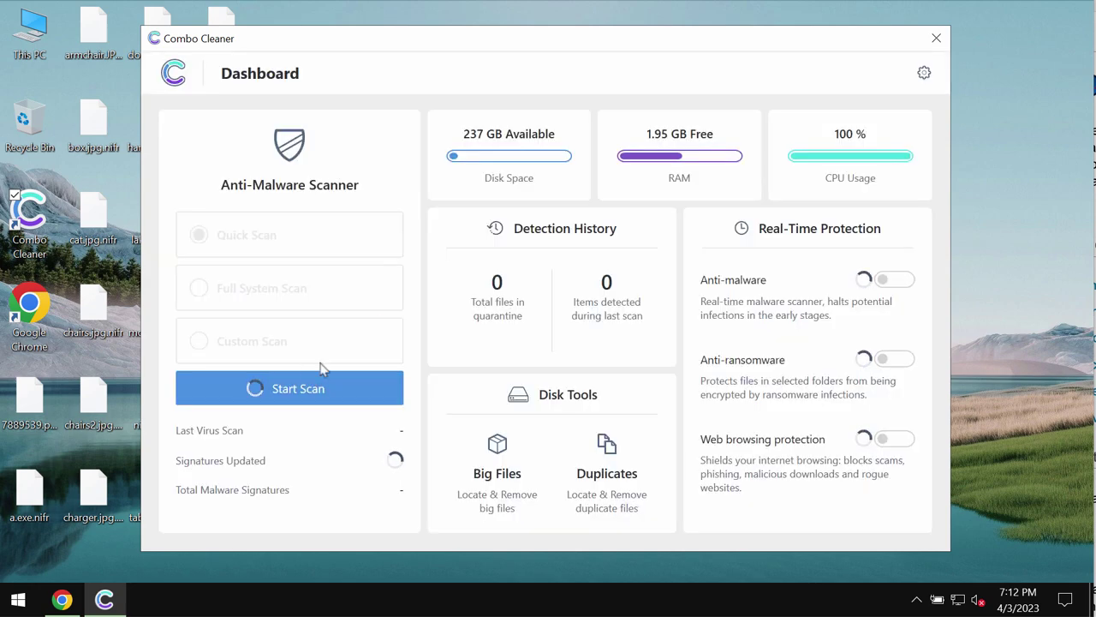
# Start a Combo Cleaner Quick Scan and dismiss the notification pop-up.
pyautogui.click(310, 400)
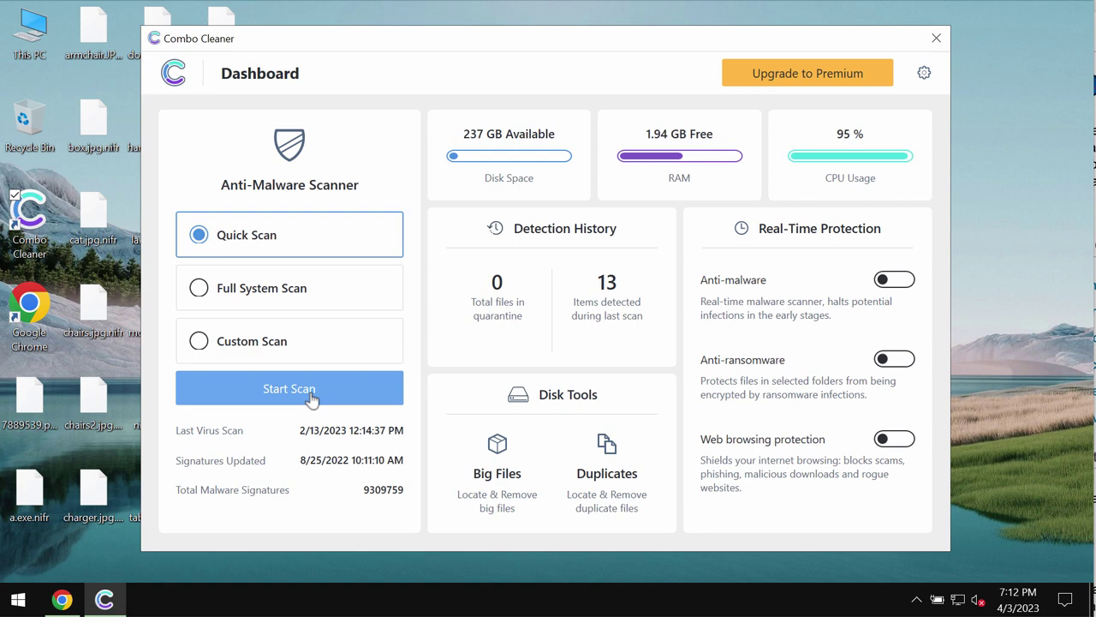
pyautogui.click(291, 389)
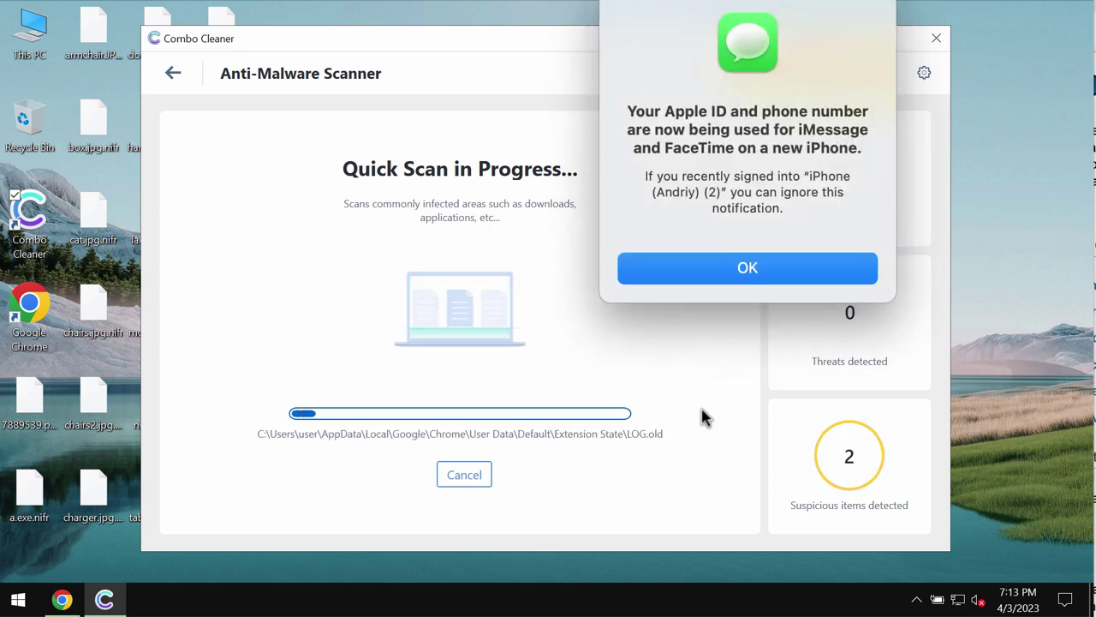
pyautogui.click(788, 275)
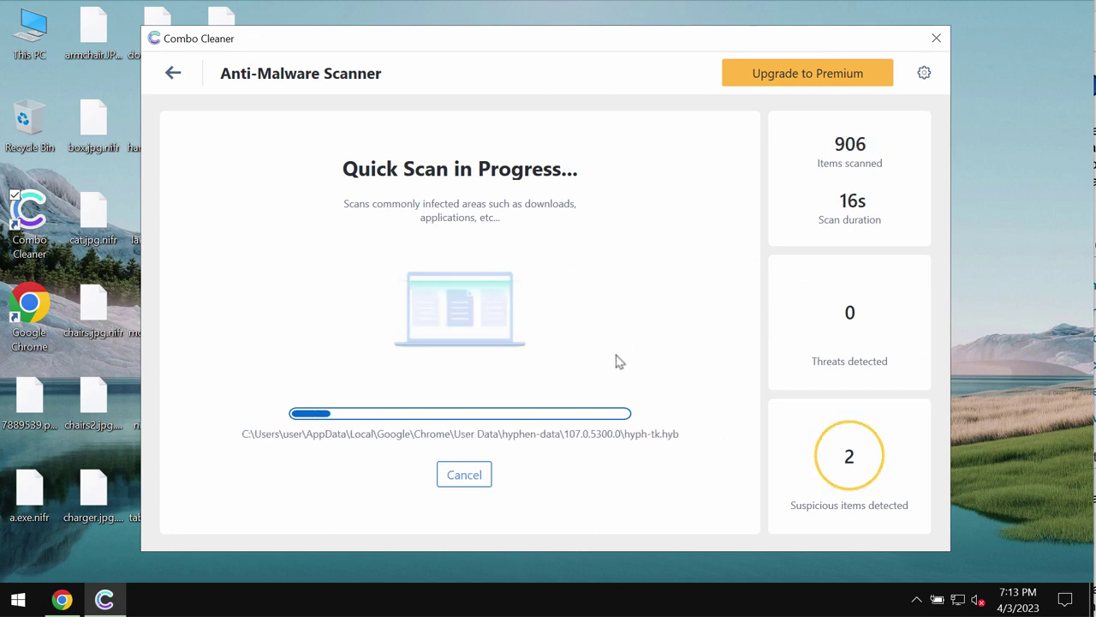
pyautogui.click(923, 76)
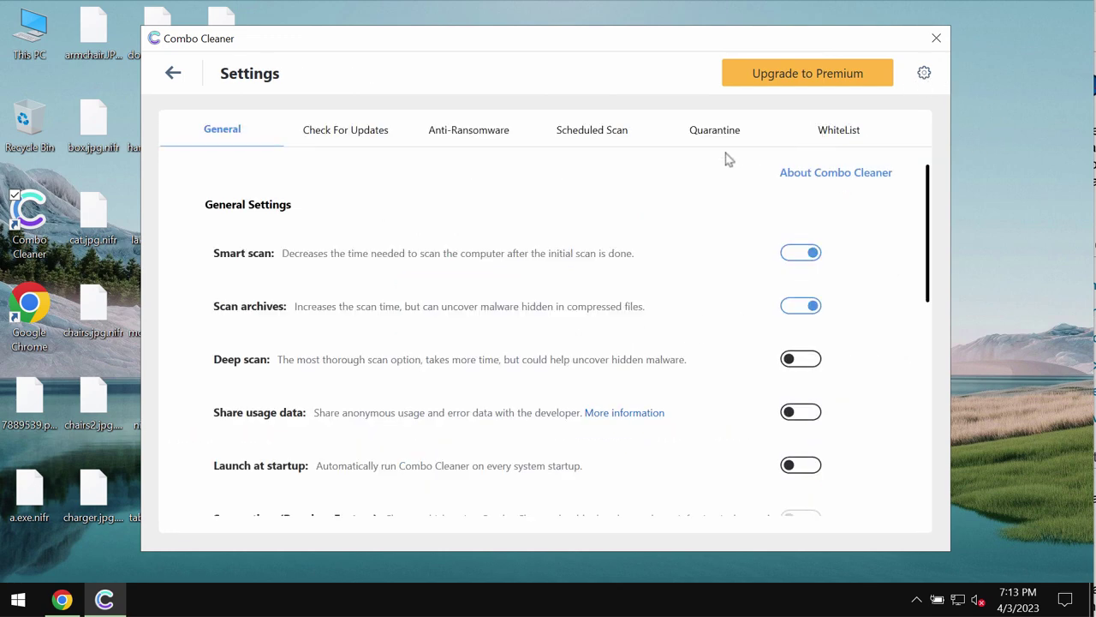
pyautogui.click(463, 127)
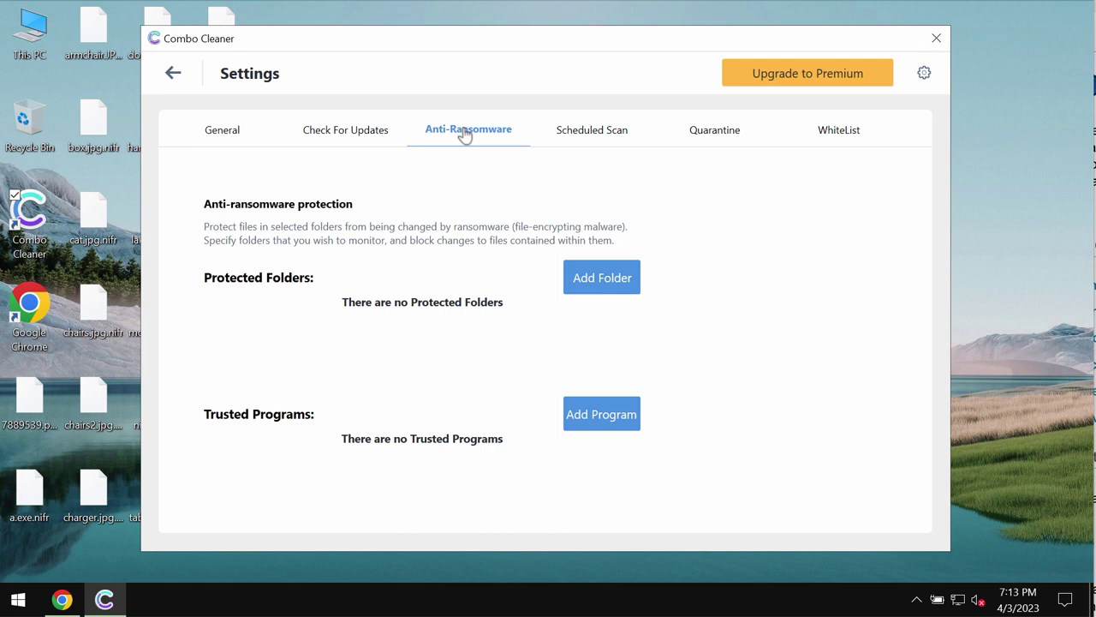
pyautogui.click(173, 78)
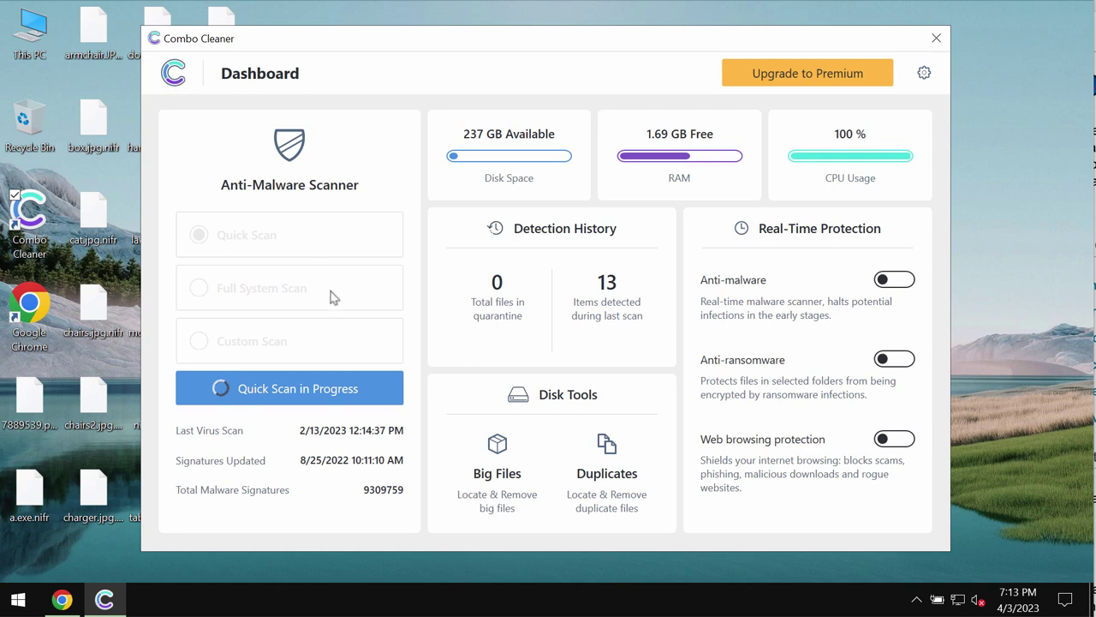
pyautogui.click(924, 73)
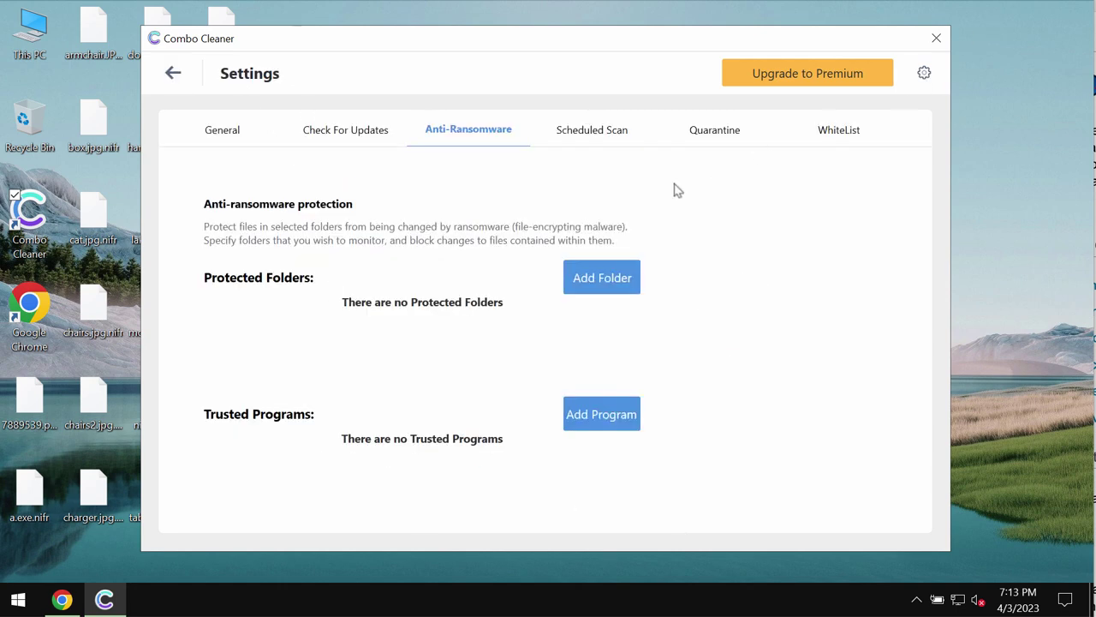
pyautogui.click(173, 74)
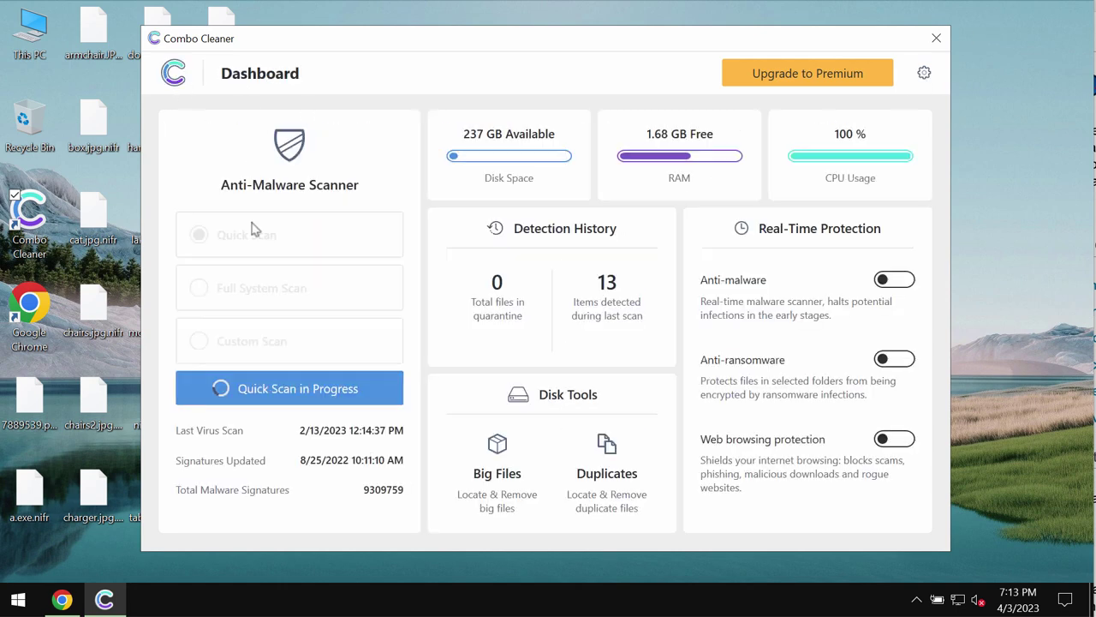
pyautogui.click(312, 388)
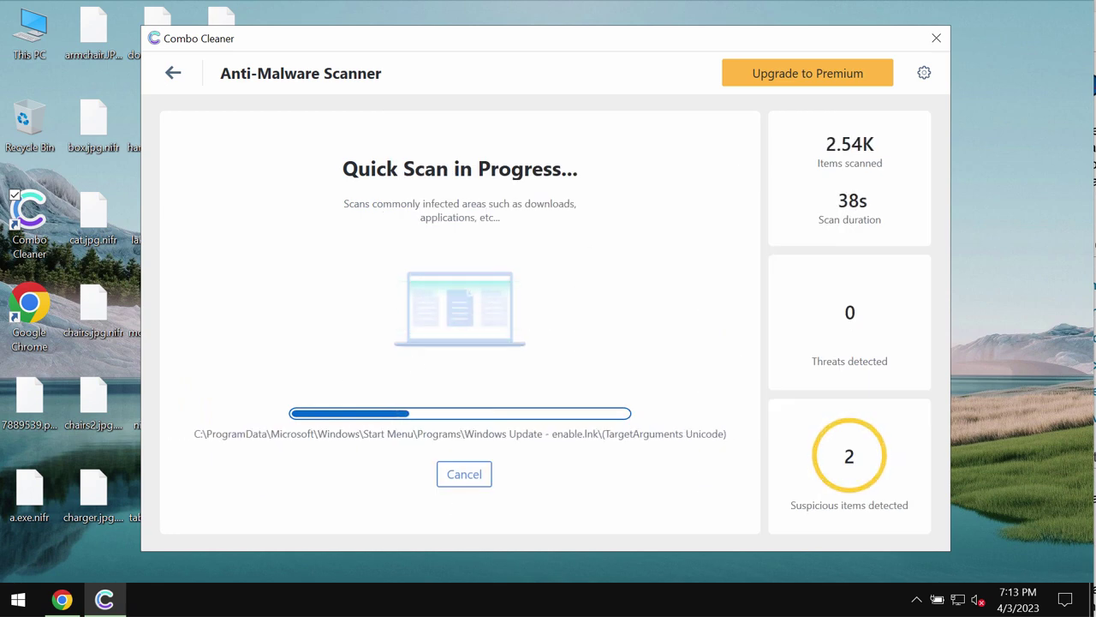
# Show the Get Combo Cleaner Premium page from the Upgrade to Premium button.
pyautogui.click(846, 79)
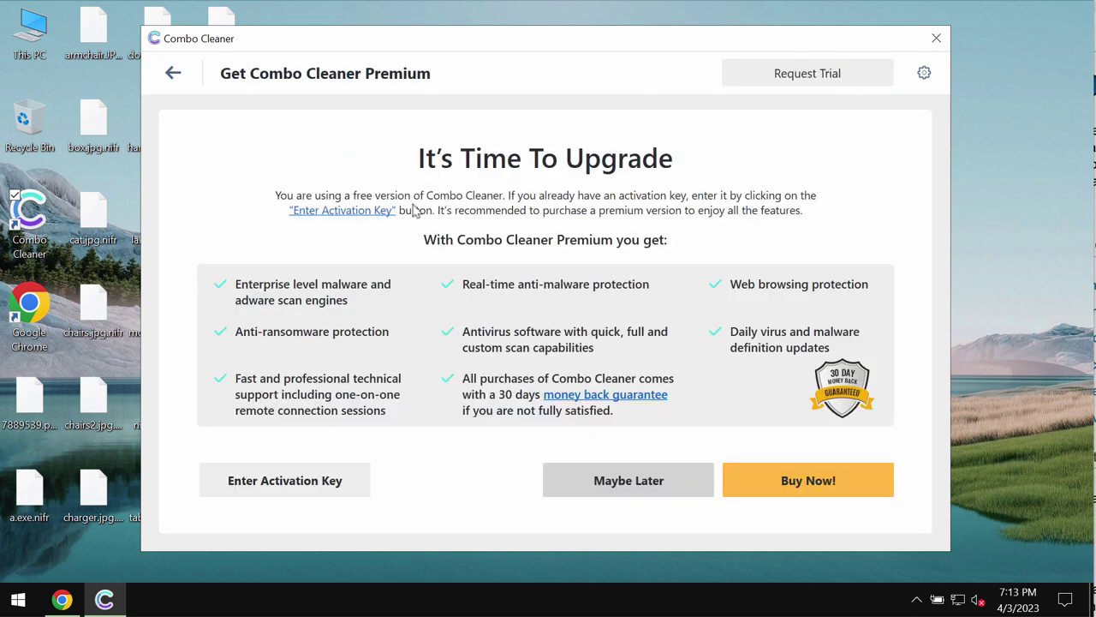